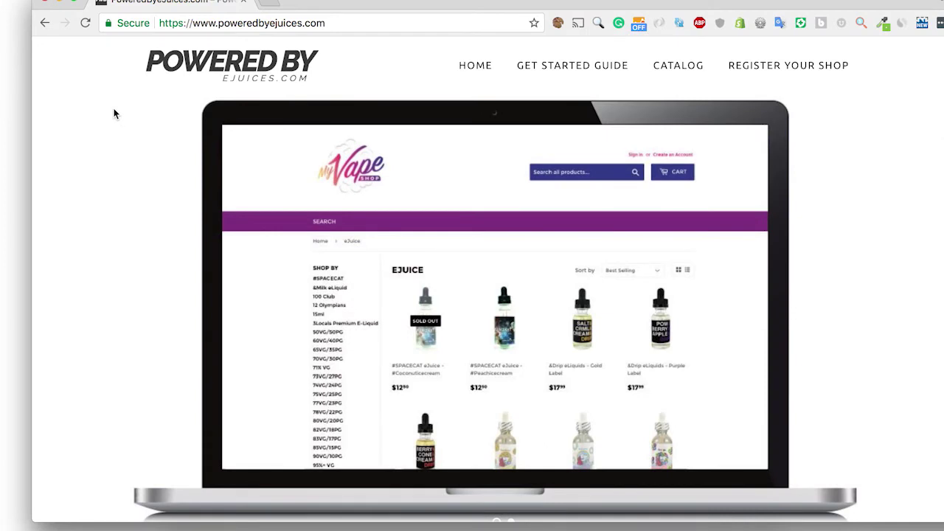
- On the shop registration page, enter the first name and autofill the store details from saved contact data
left_click(803, 70)
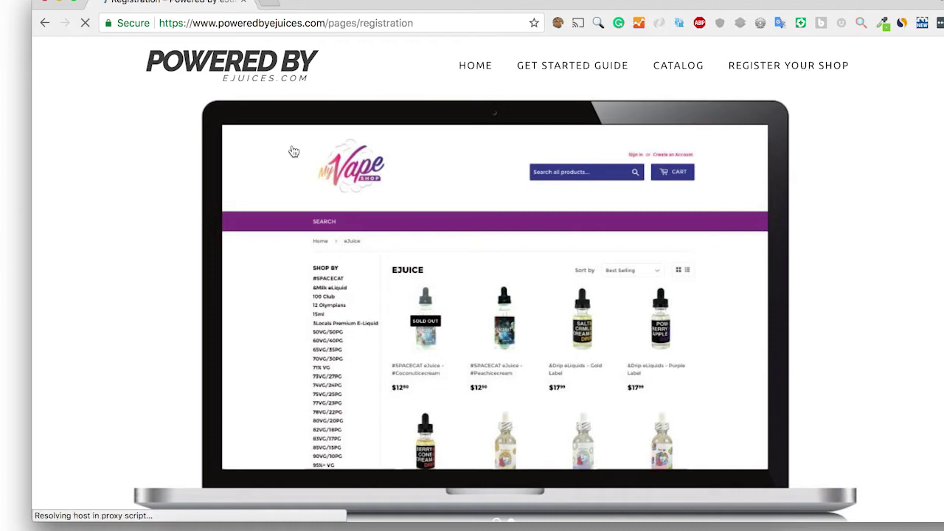
left_click(261, 306)
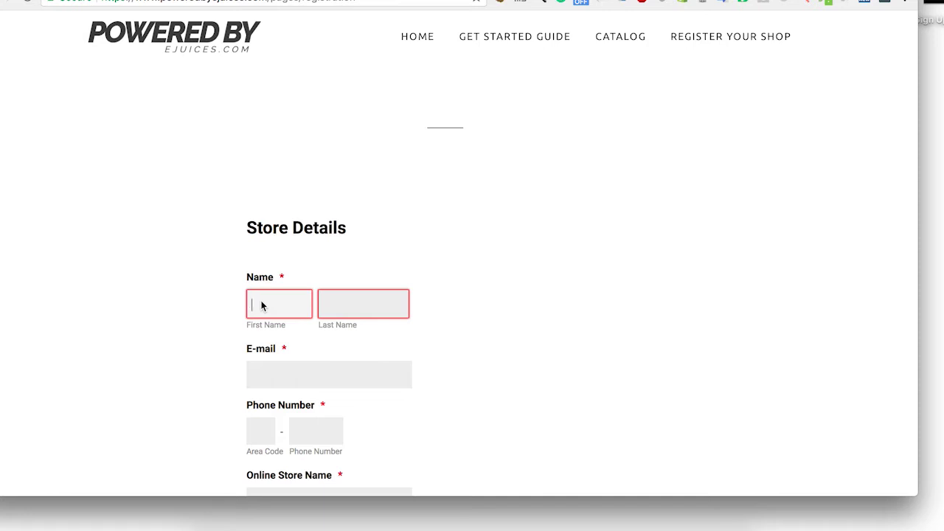
type("Corben")
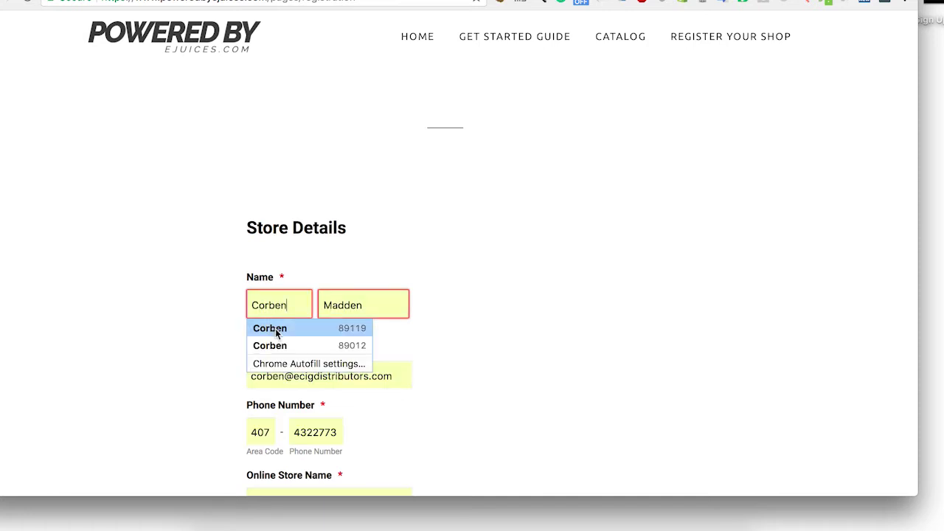
left_click(276, 333)
scroll(198, 220, "down", 5)
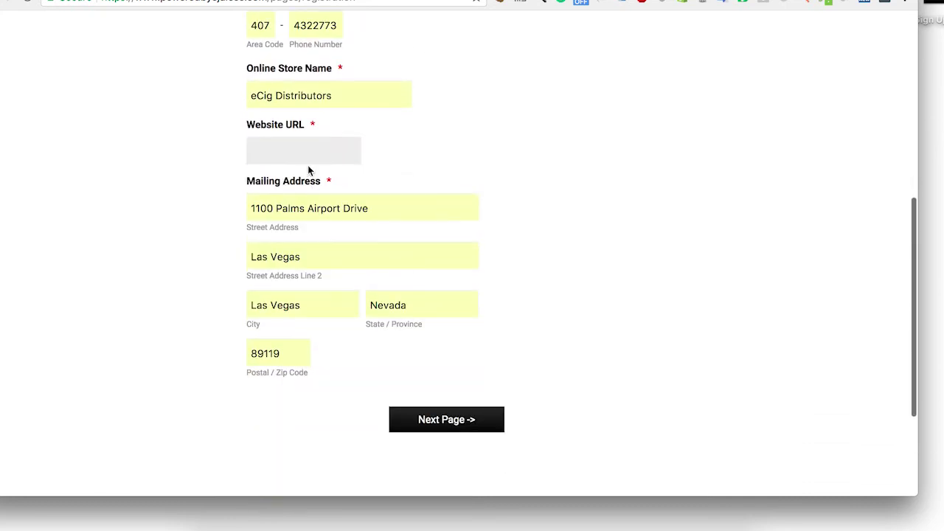
- Enter Demo.com as the website URL and advance to the next form page
left_click(301, 147)
type("Demo.com")
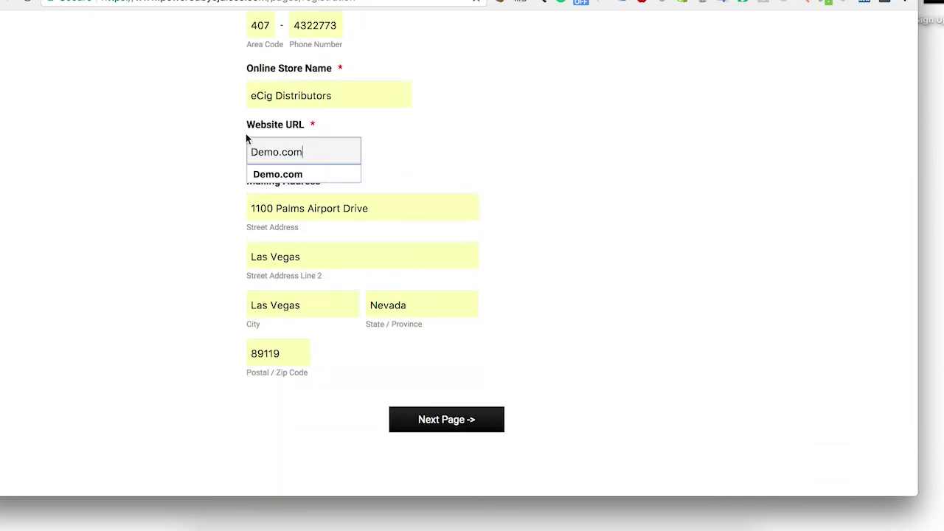
left_click(196, 127)
scroll(196, 127, "down", 2)
left_click(421, 354)
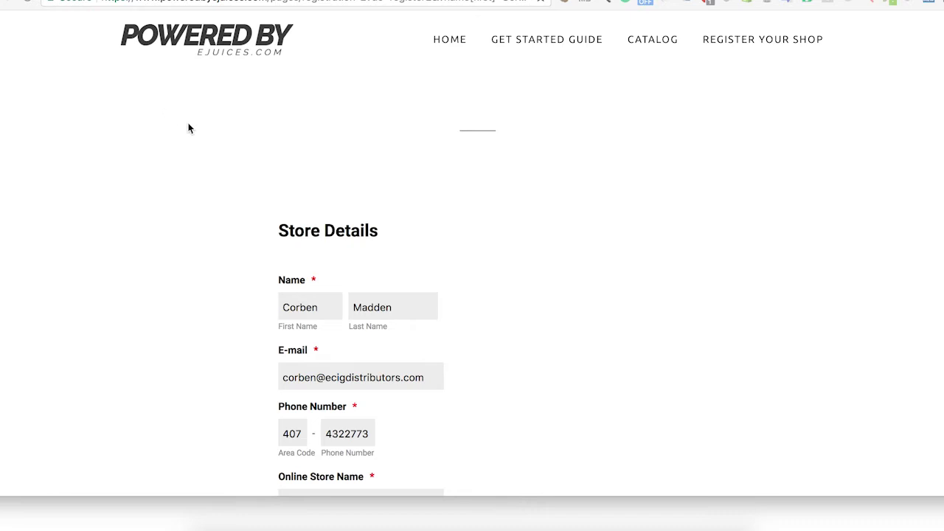
- Set the Online Store Name to Demo.com
scroll(188, 129, "down", 2)
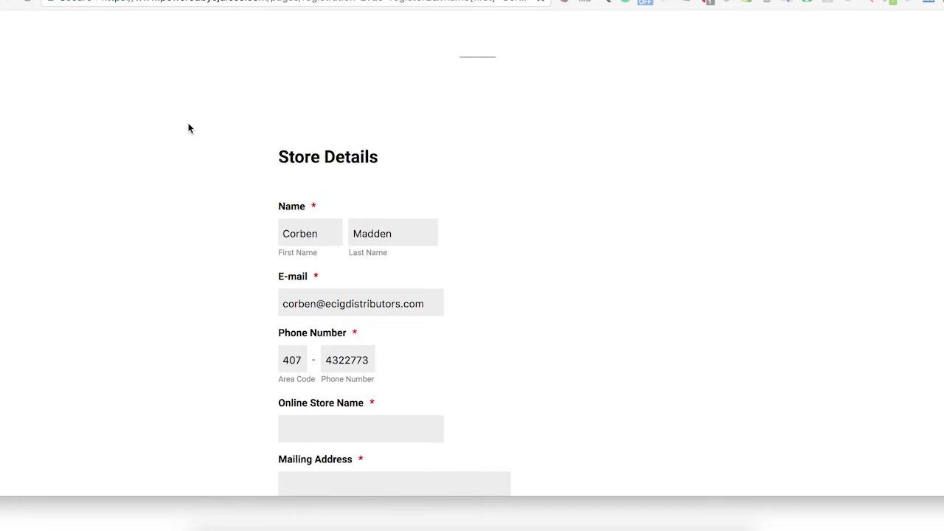
scroll(188, 128, "down", 2)
scroll(206, 88, "down", 2)
scroll(207, 89, "down", 1)
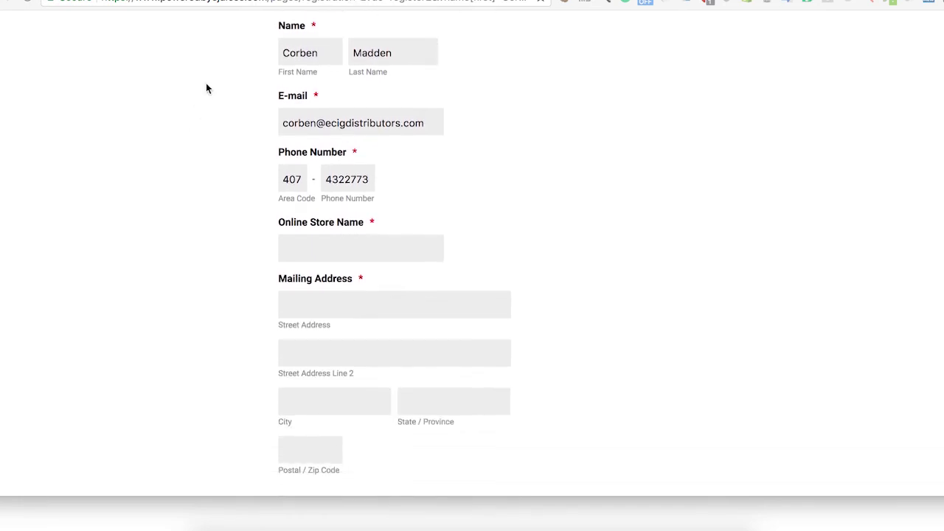
scroll(211, 103, "down", 1)
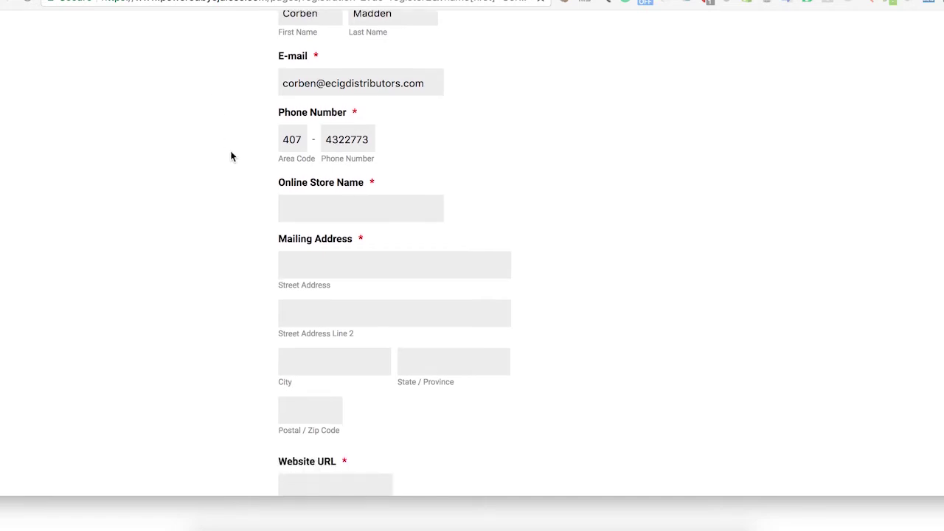
left_click(301, 215)
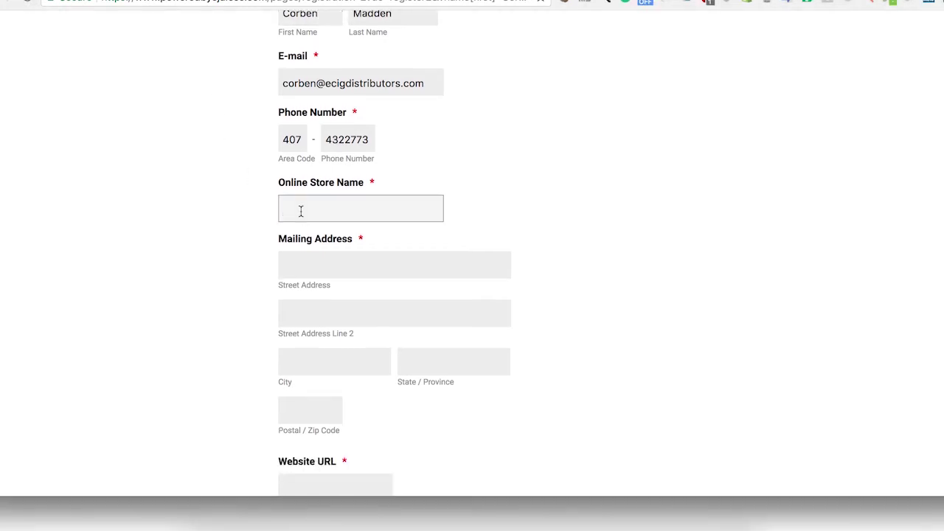
type("Demo.com")
- Fill the mailing address from the saved Las Vegas address entry
key("Tab")
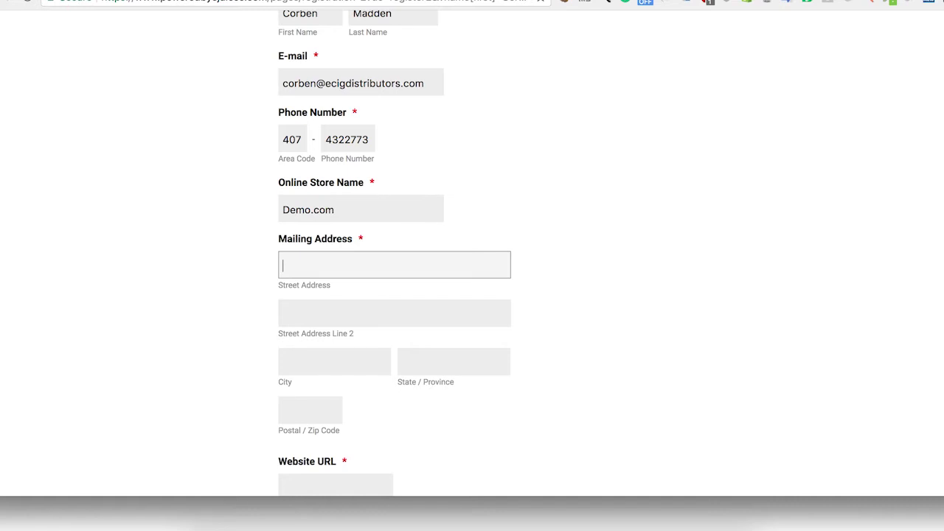
type("11")
left_click(328, 291)
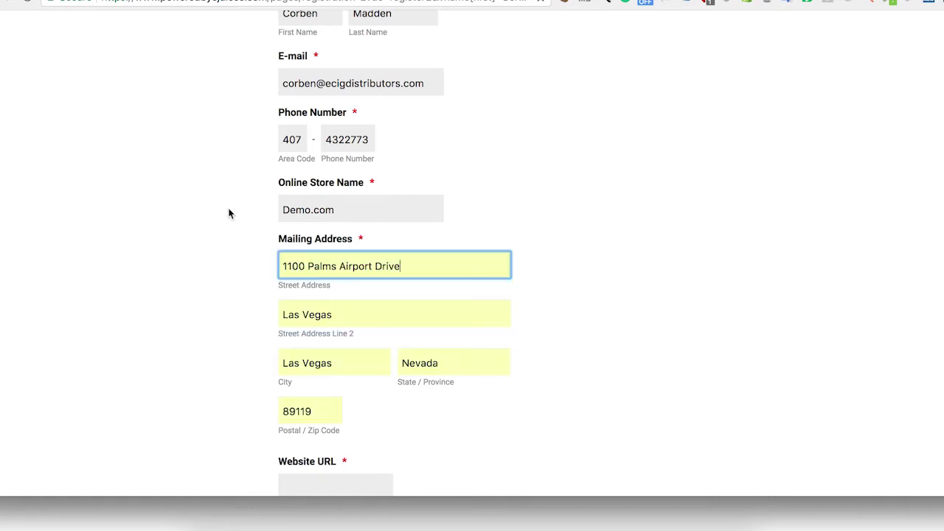
scroll(230, 214, "down", 2)
scroll(229, 214, "down", 3)
- Enter Demo.com as the Website URL
left_click(310, 127)
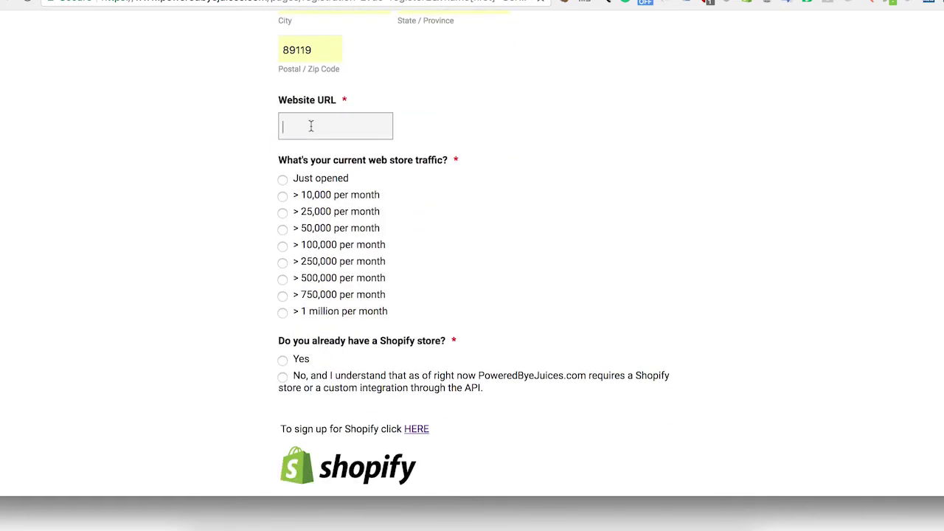
type("Demo.com")
left_click(217, 86)
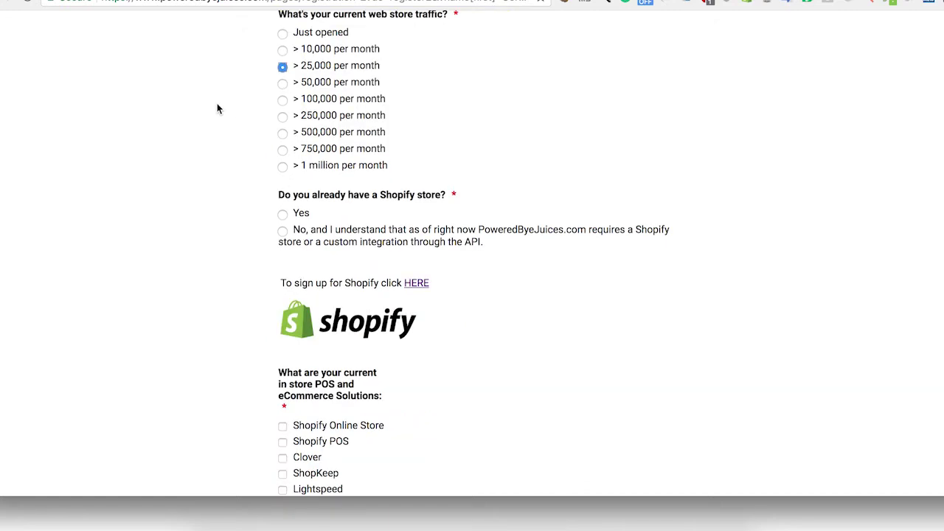
scroll(217, 103, "up", 1)
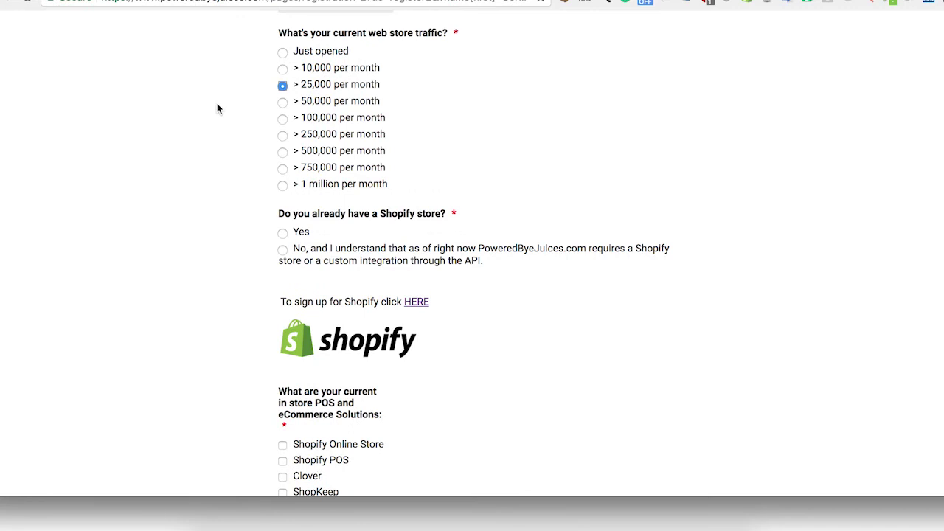
scroll(217, 108, "down", 5)
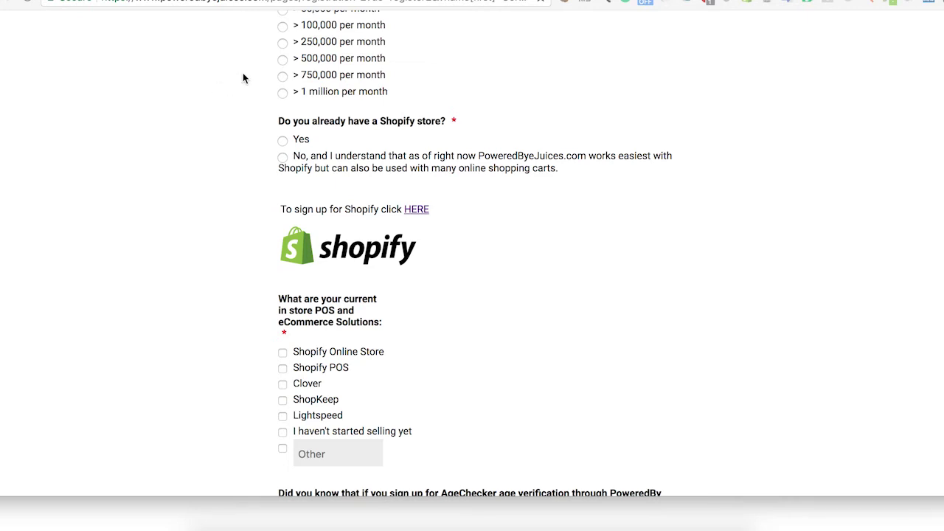
scroll(219, 81, "down", 2)
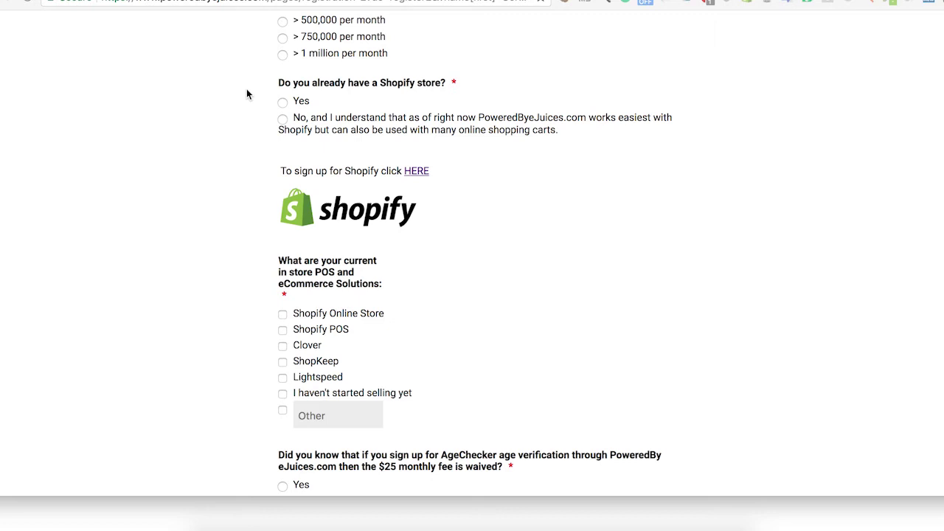
scroll(223, 85, "down", 1)
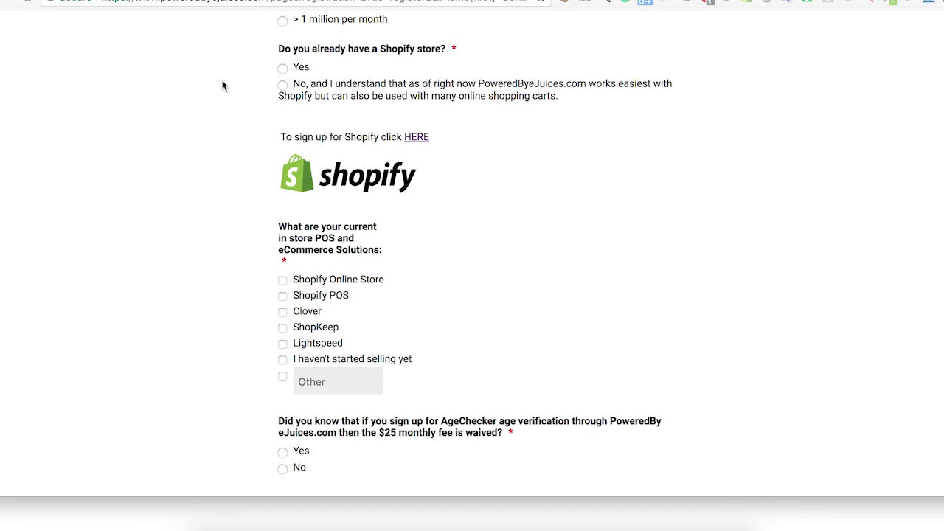
scroll(221, 78, "down", 1)
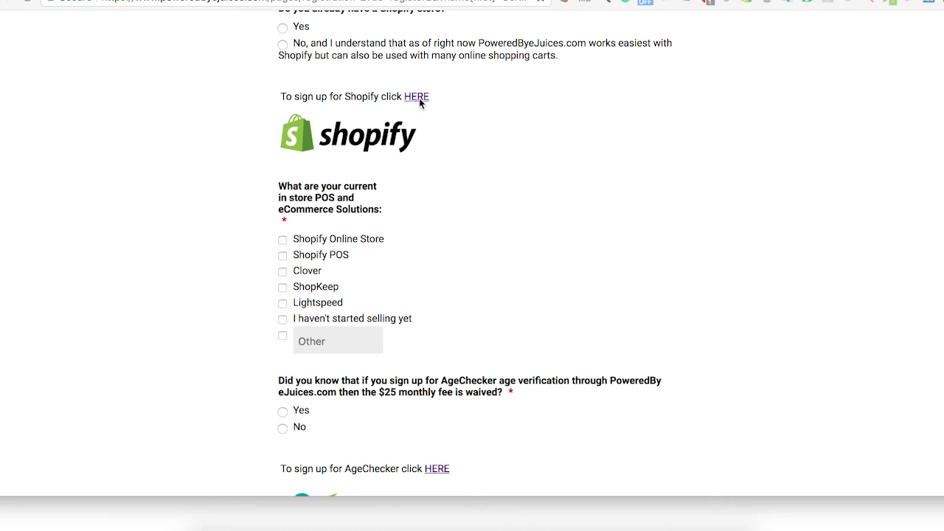
scroll(217, 71, "down", 1)
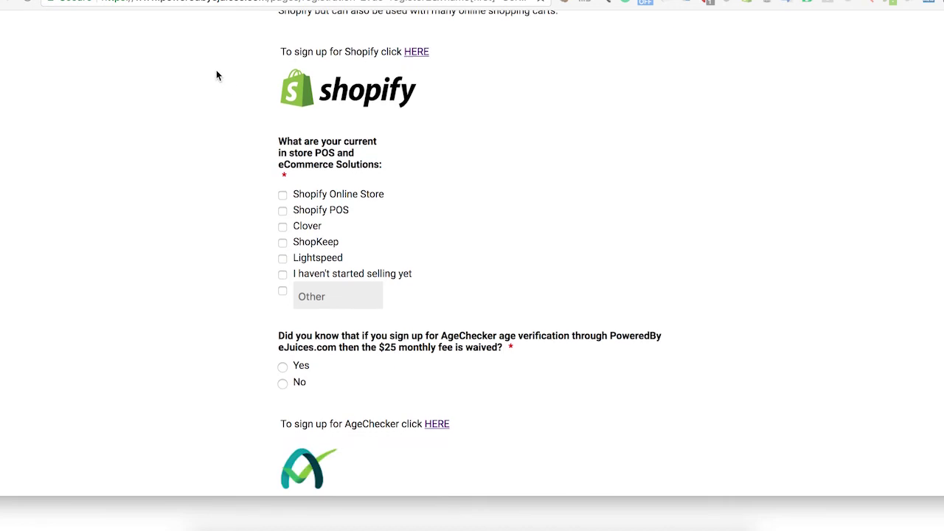
scroll(217, 71, "down", 2)
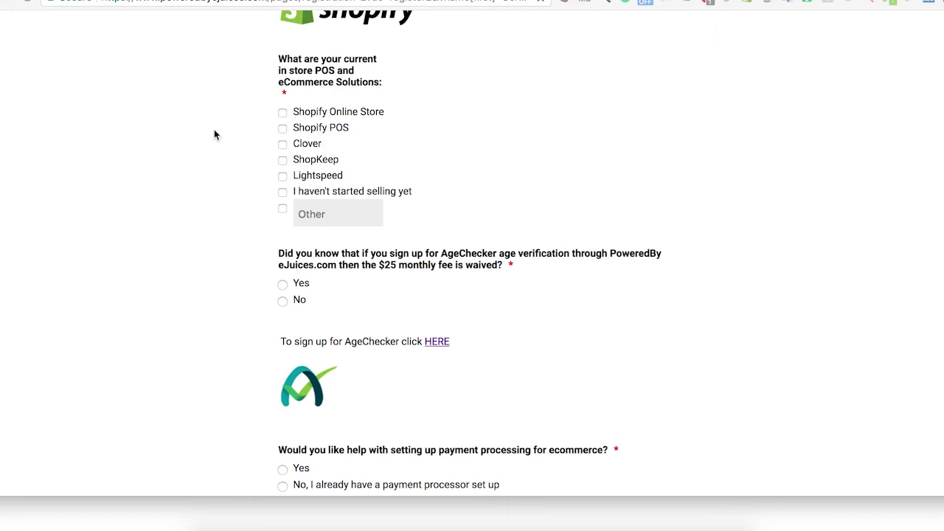
scroll(214, 134, "down", 5)
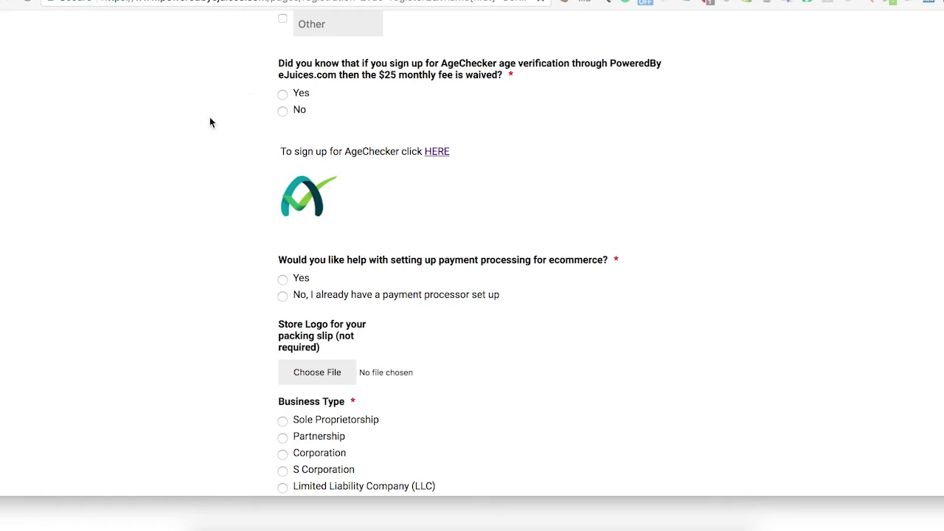
scroll(209, 122, "down", 1)
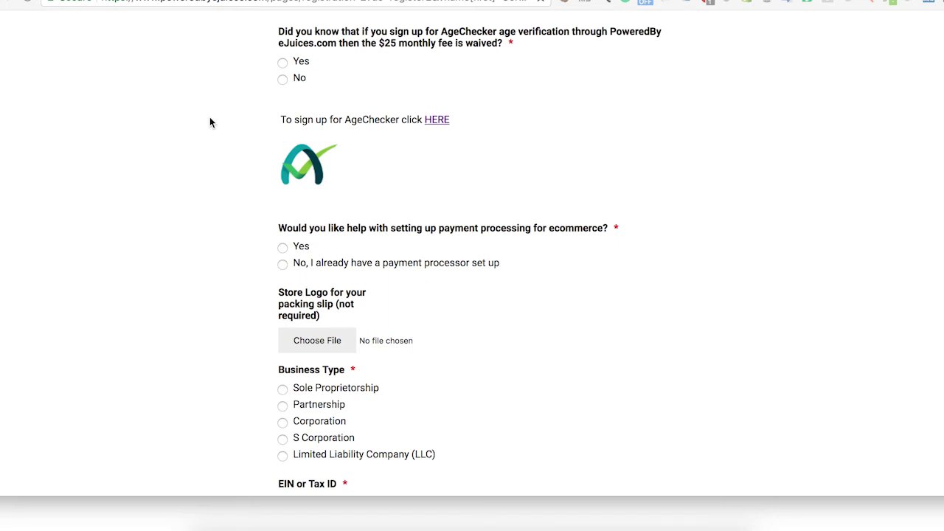
scroll(223, 82, "down", 3)
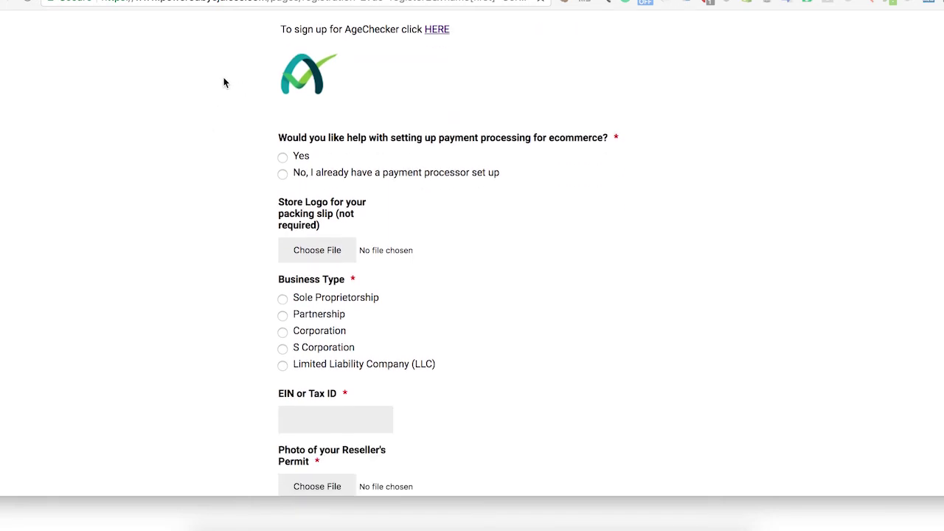
scroll(214, 82, "down", 3)
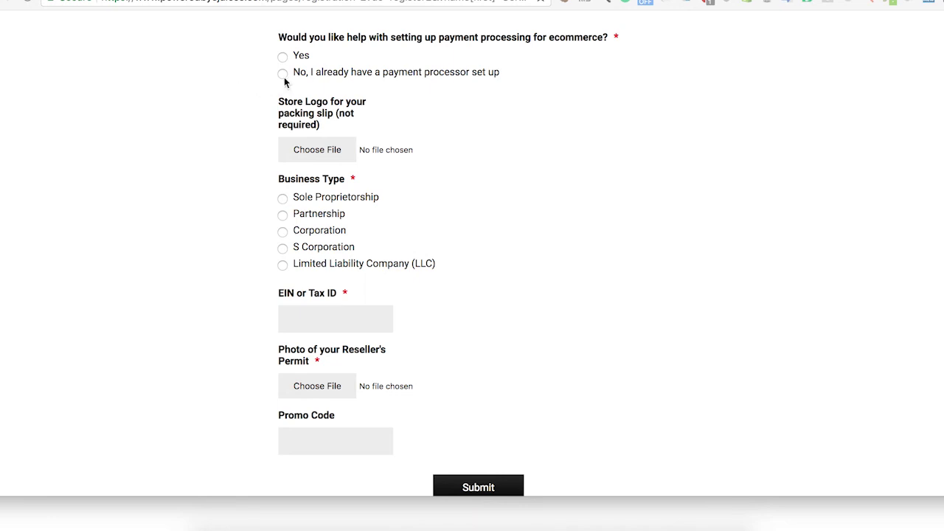
scroll(198, 69, "down", 1)
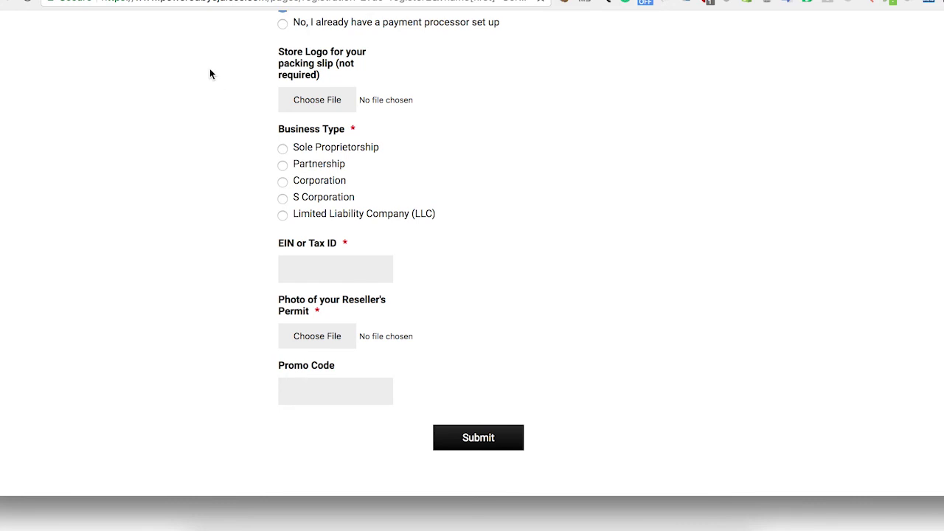
scroll(225, 80, "down", 2)
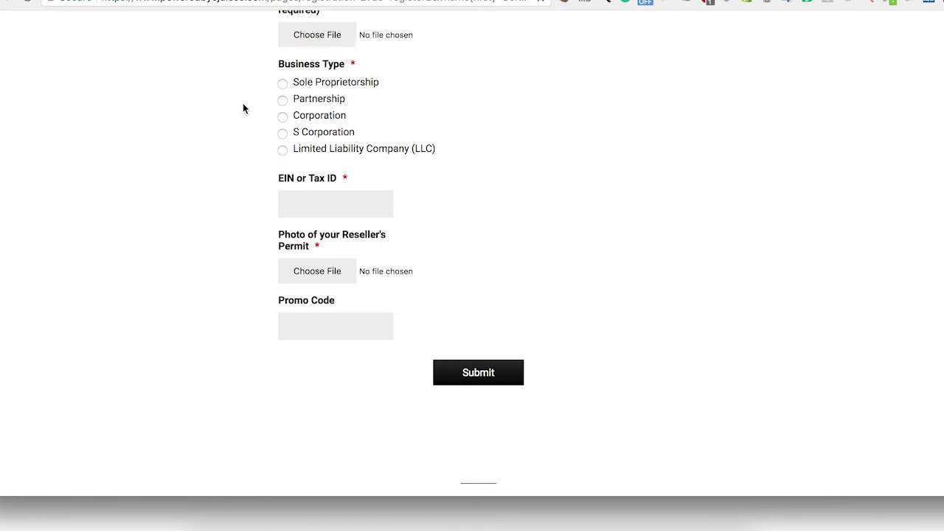
scroll(258, 126, "down", 2)
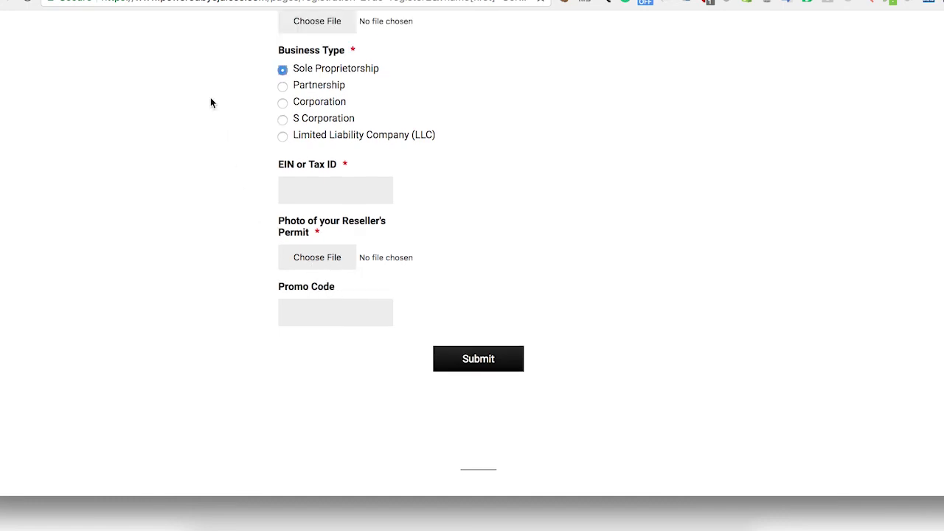
scroll(211, 103, "down", 3)
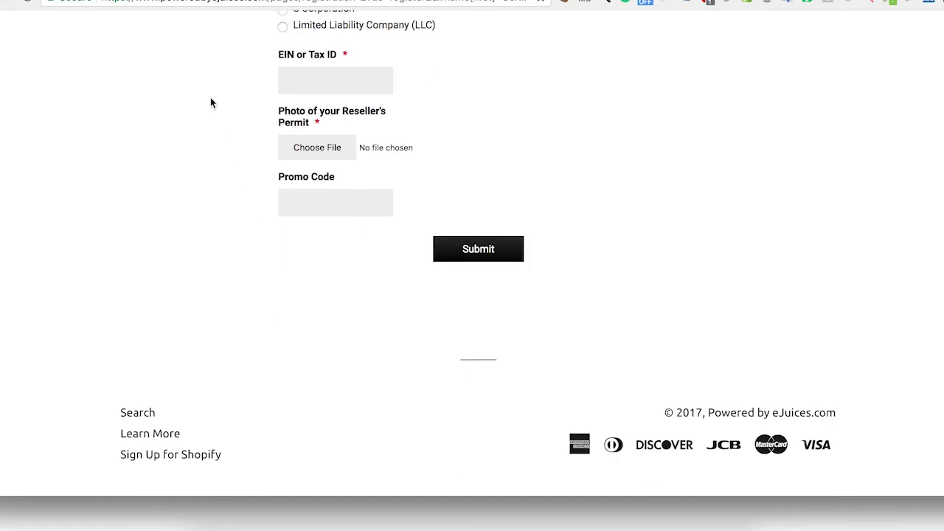
scroll(210, 97, "up", 3)
scroll(210, 98, "up", 6)
scroll(210, 97, "up", 10)
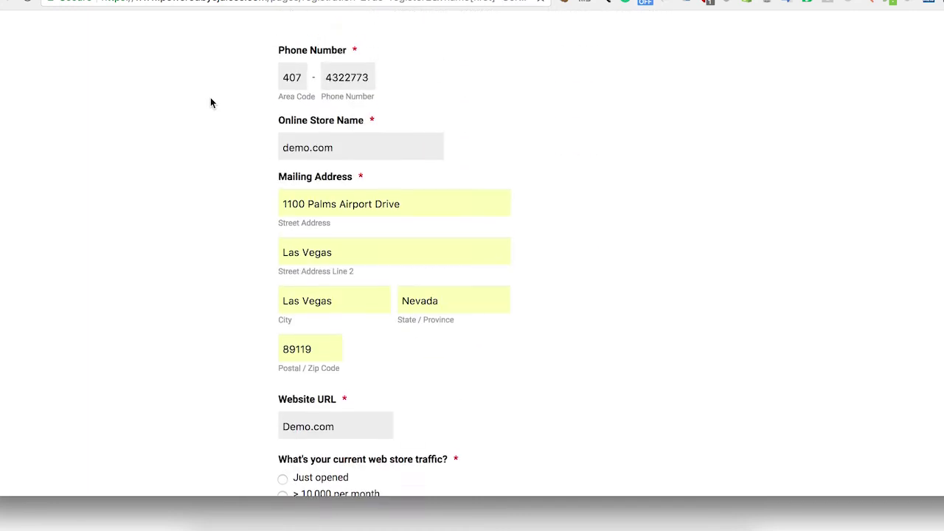
scroll(210, 97, "up", 5)
scroll(211, 97, "down", 15)
scroll(210, 97, "down", 5)
scroll(211, 97, "down", 5)
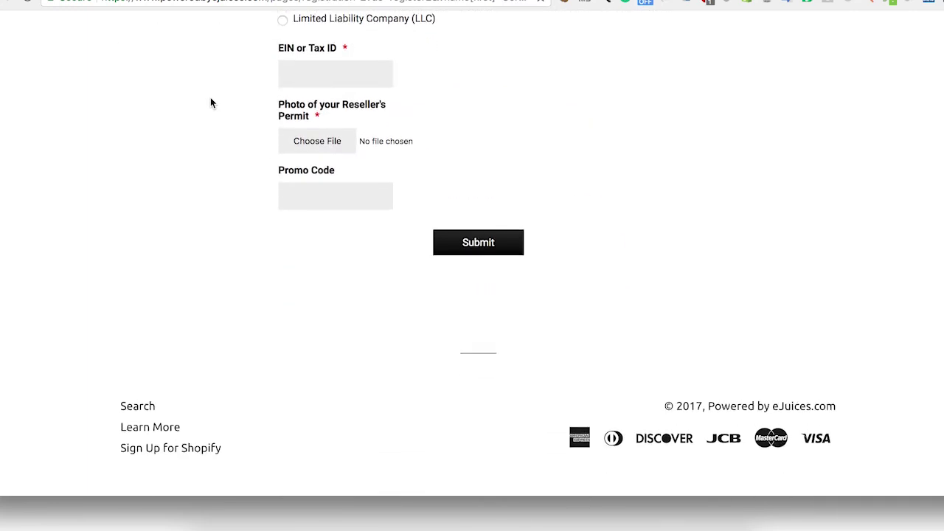